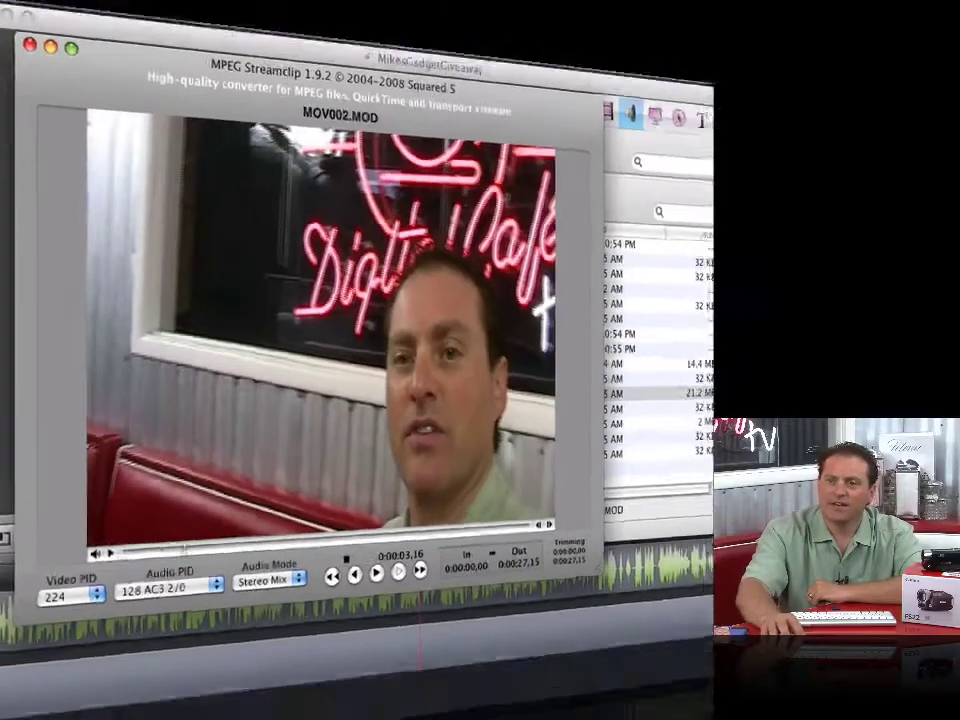
- Export MOV002.MOD to MPEG-4 with the default H.264 settings and save it as "Mike Video" in the Mike's Gadget Giveaway folder
click(172, 30)
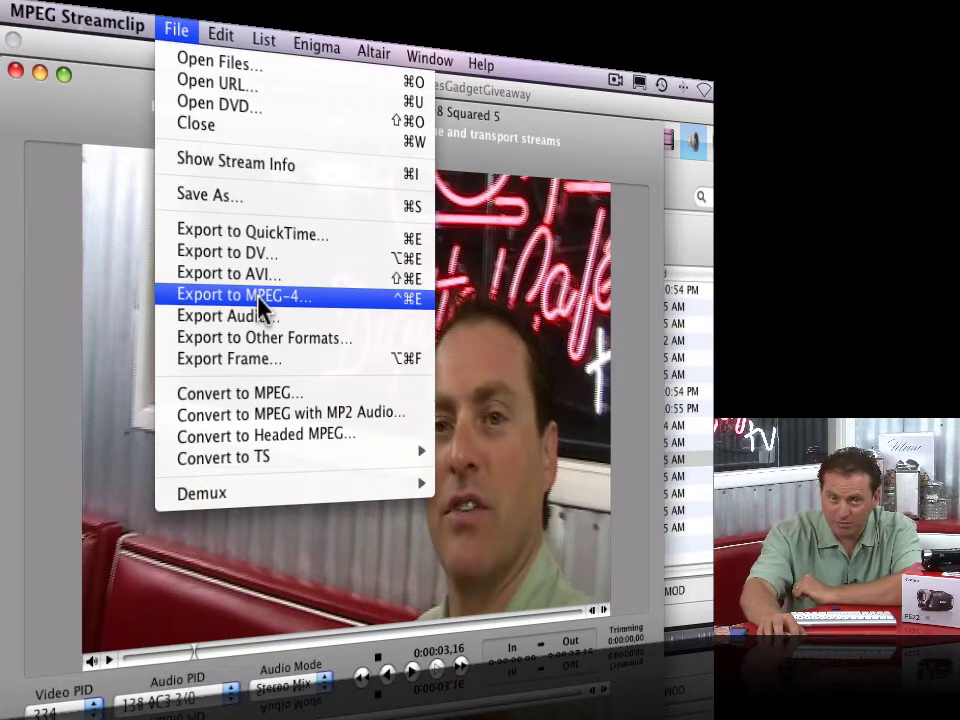
click(258, 297)
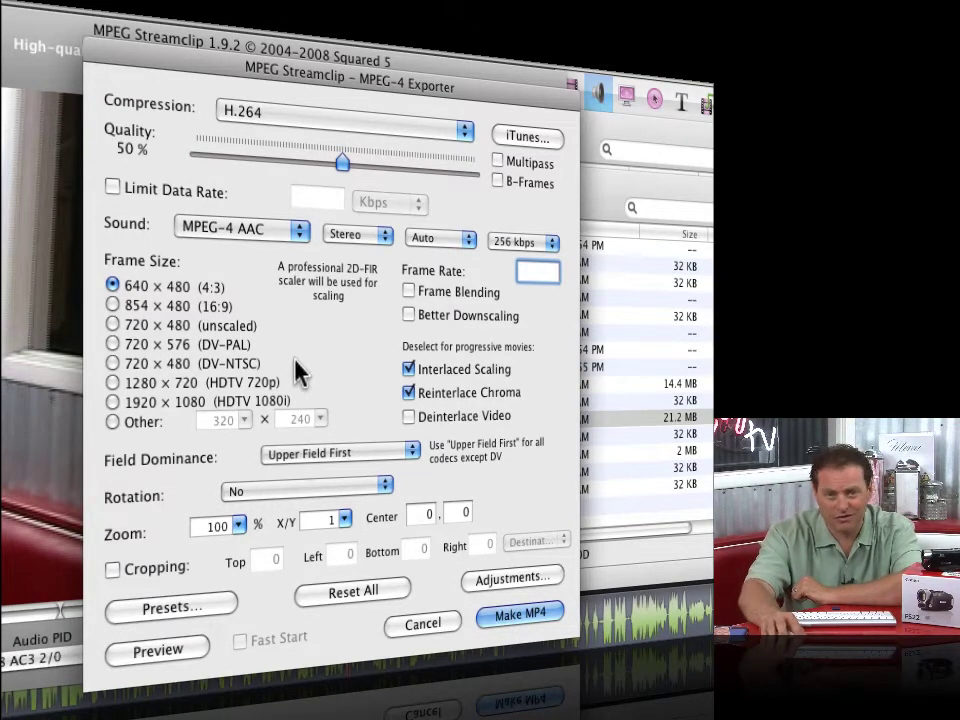
click(538, 620)
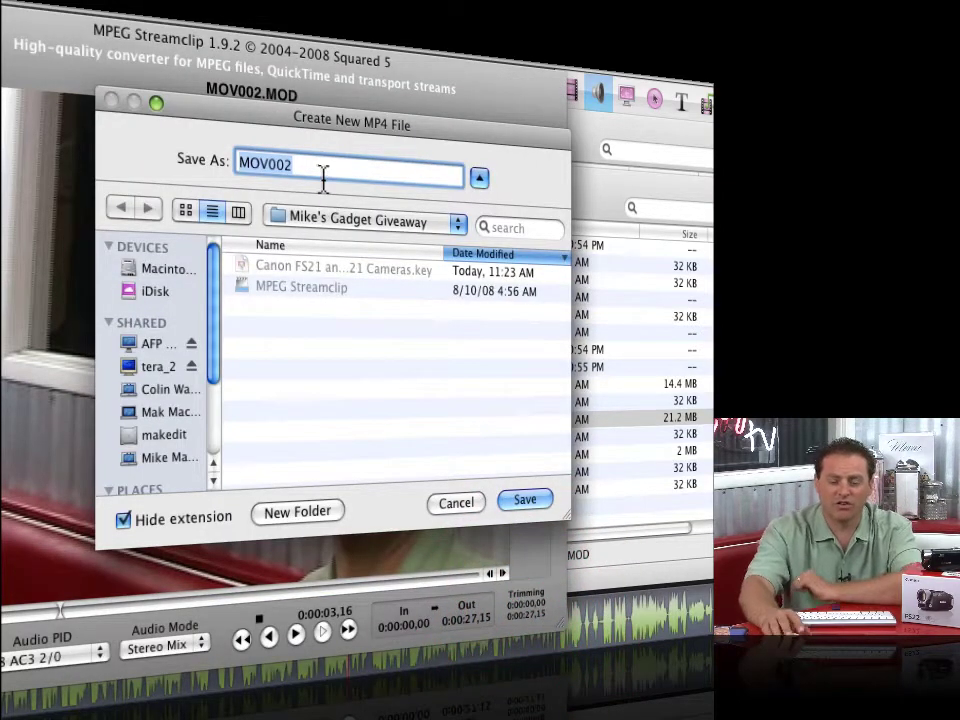
text(Mike )
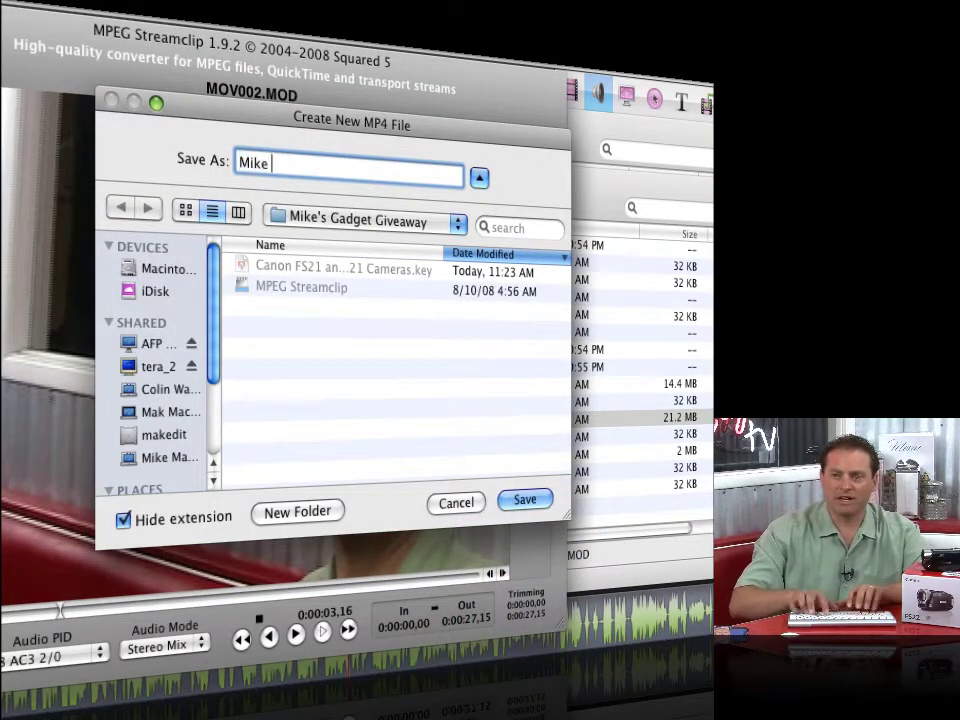
text(Video)
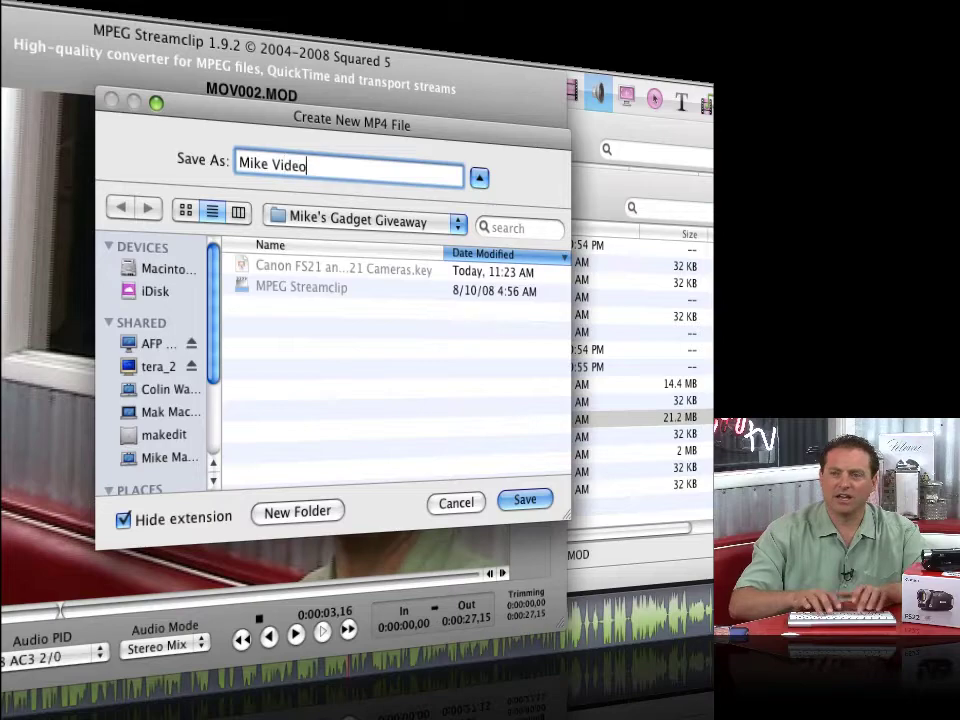
click(525, 500)
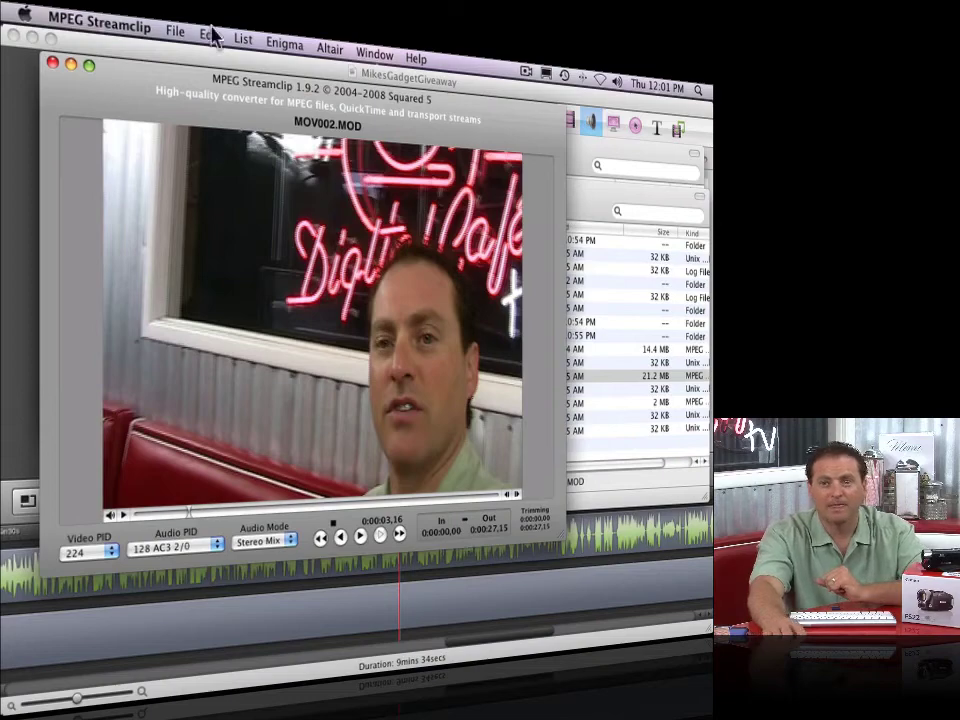
- Convert the open MOV002.MOD clip to MPEG and save it as MOV002 in the Mike's Gadget Giveaway folder
click(172, 30)
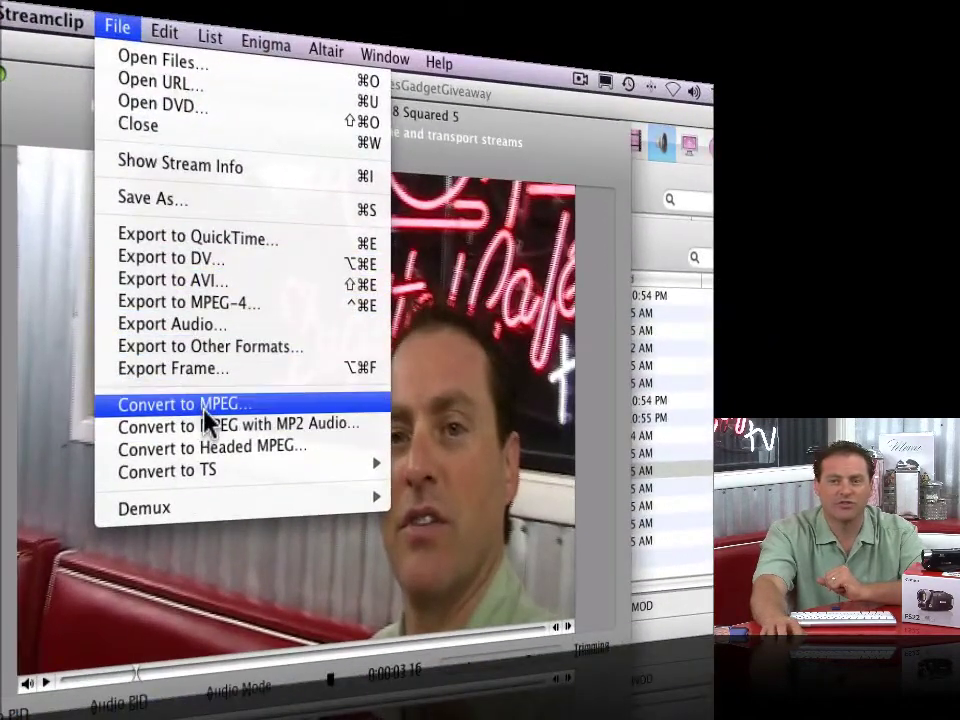
click(204, 410)
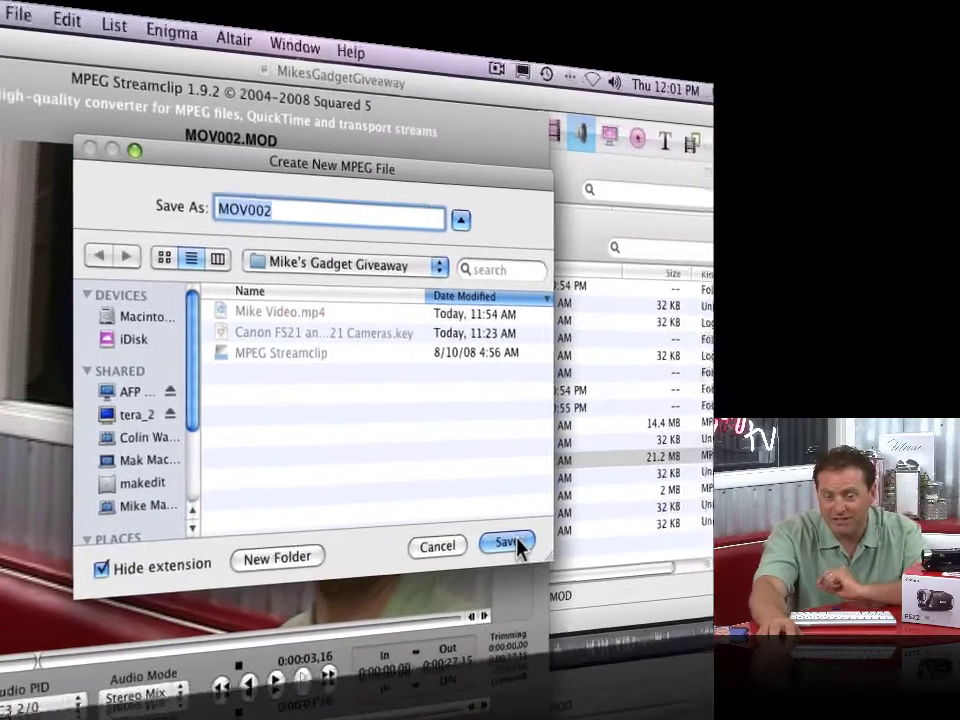
click(509, 543)
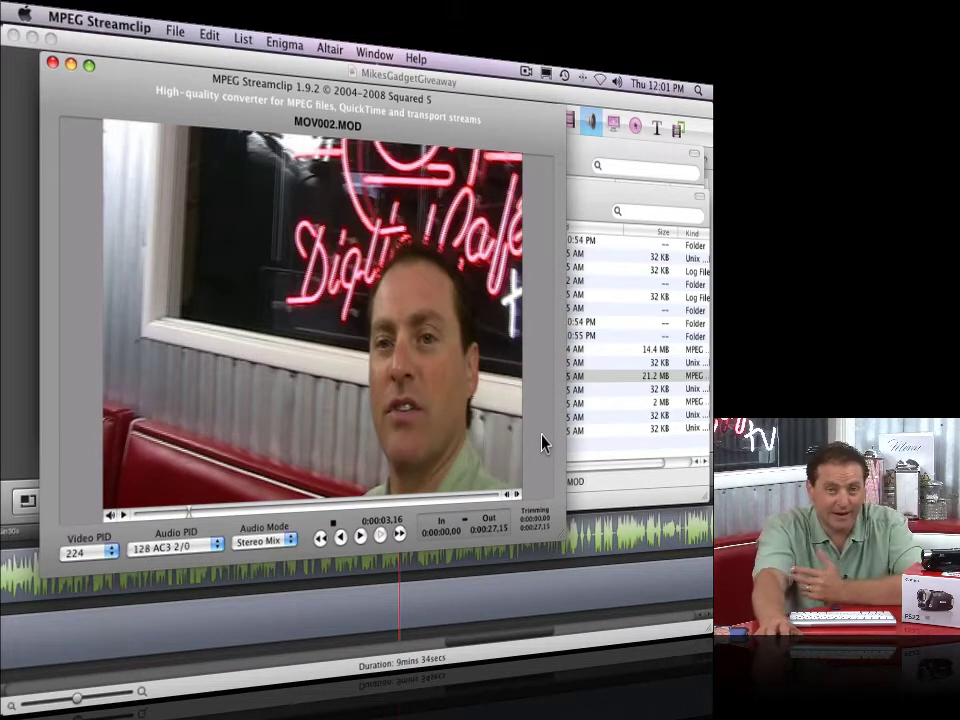
- Minimize the converter window and switch to Finder with the backup folder window in front
click(70, 64)
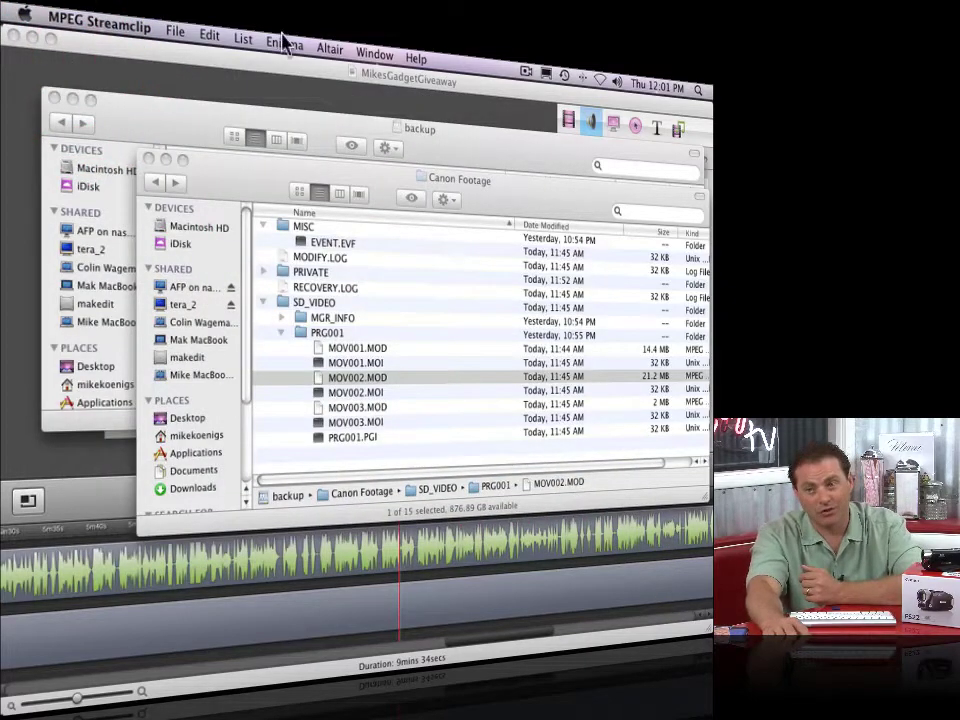
click(373, 53)
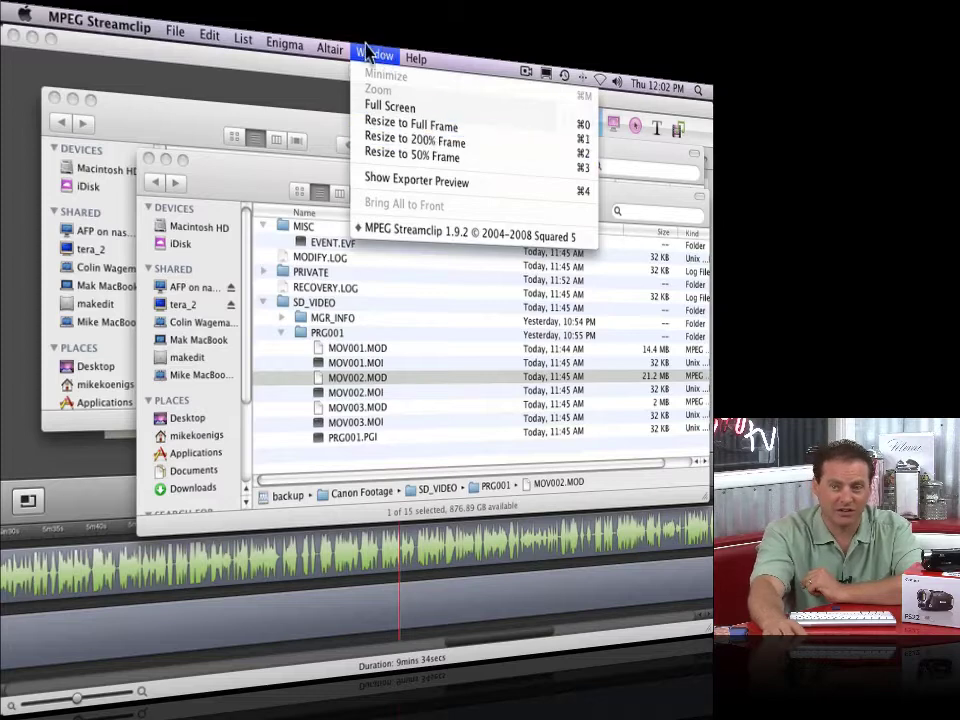
click(373, 54)
click(497, 170)
click(263, 41)
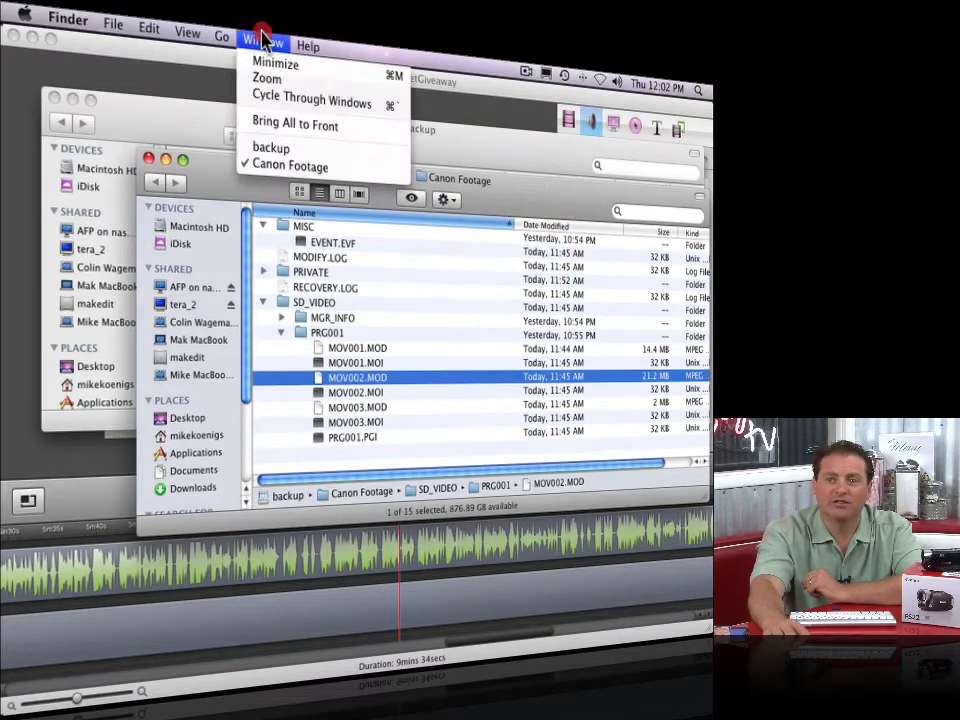
click(285, 147)
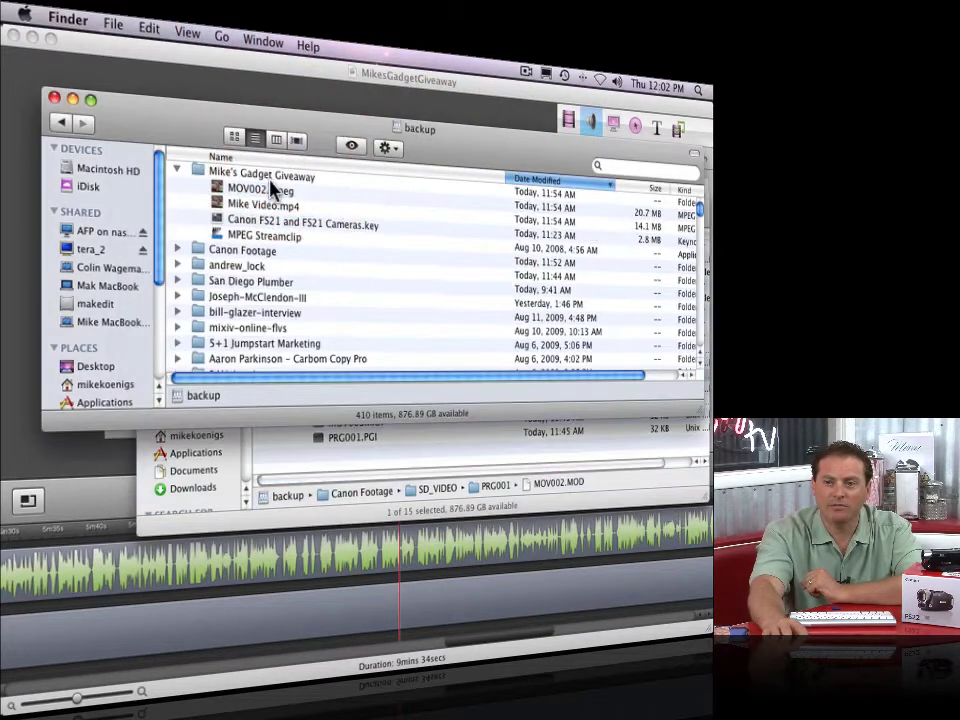
- Open the Mike's Gadget Giveaway folder and select the converted Mike Video.mp4 and MOV002.mpeg files in turn
click(268, 176)
double_click(270, 180)
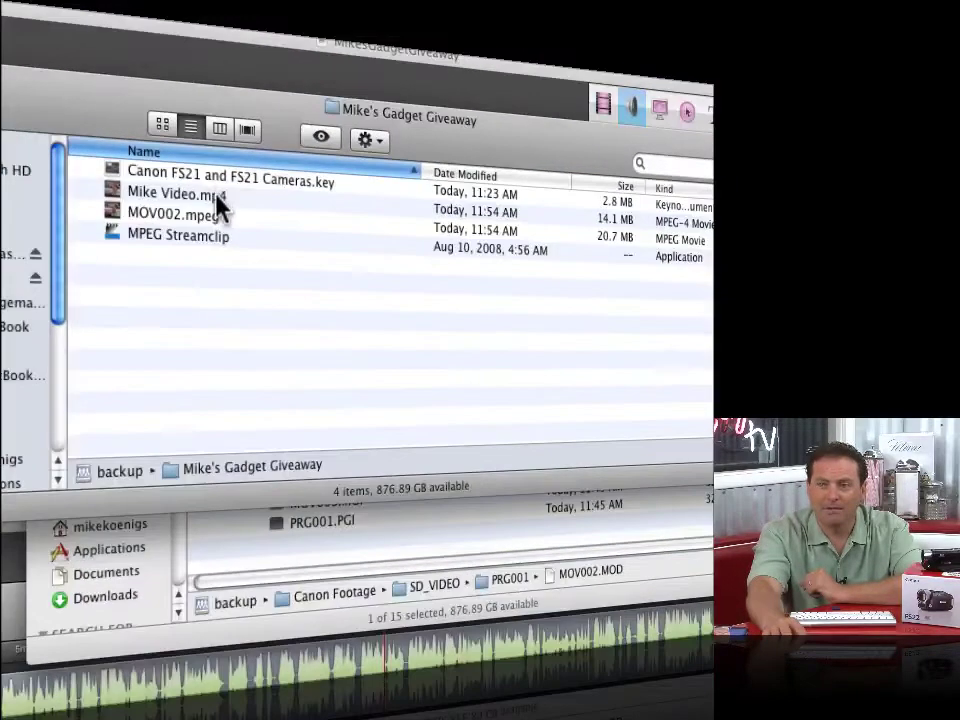
click(274, 191)
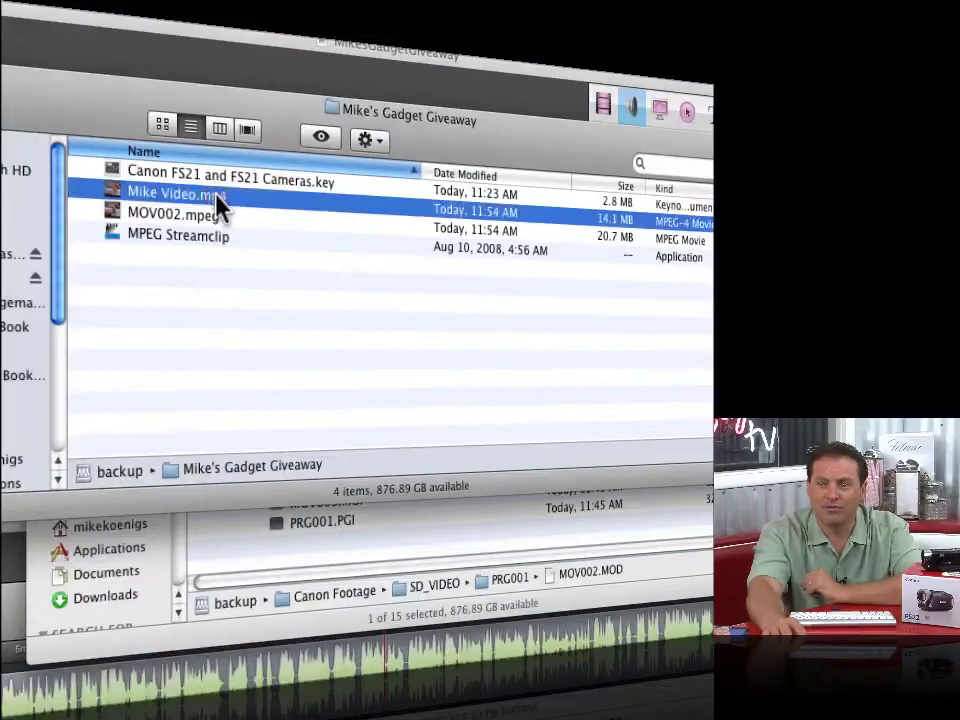
click(165, 222)
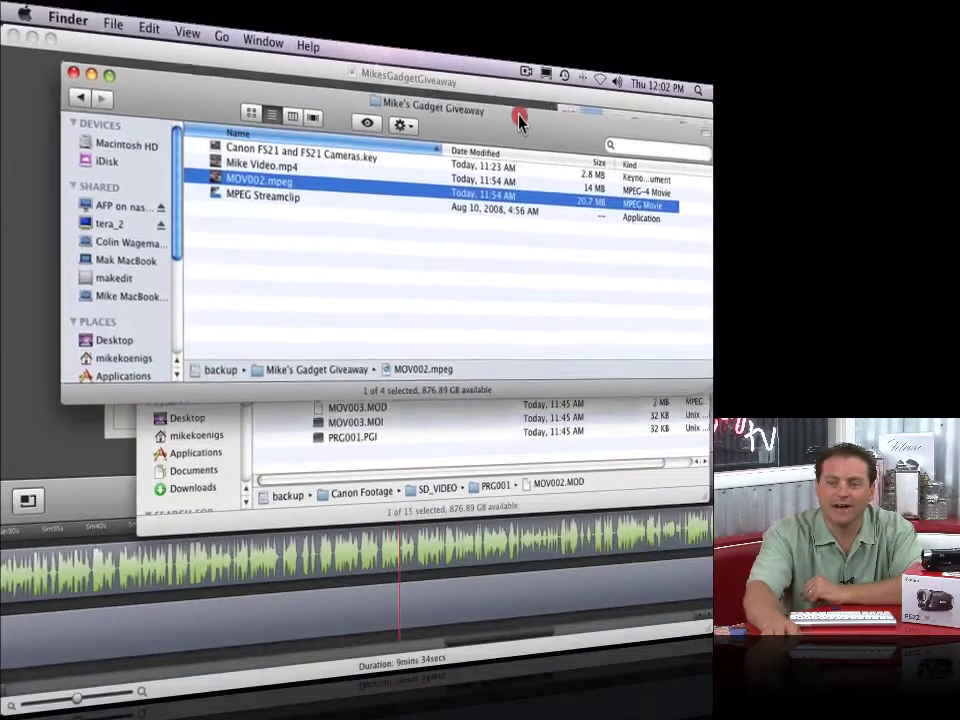
- Minimize the Canon Footage window and add Mike Video.mp4 to the ScreenFlow timeline at the playhead
click(188, 521)
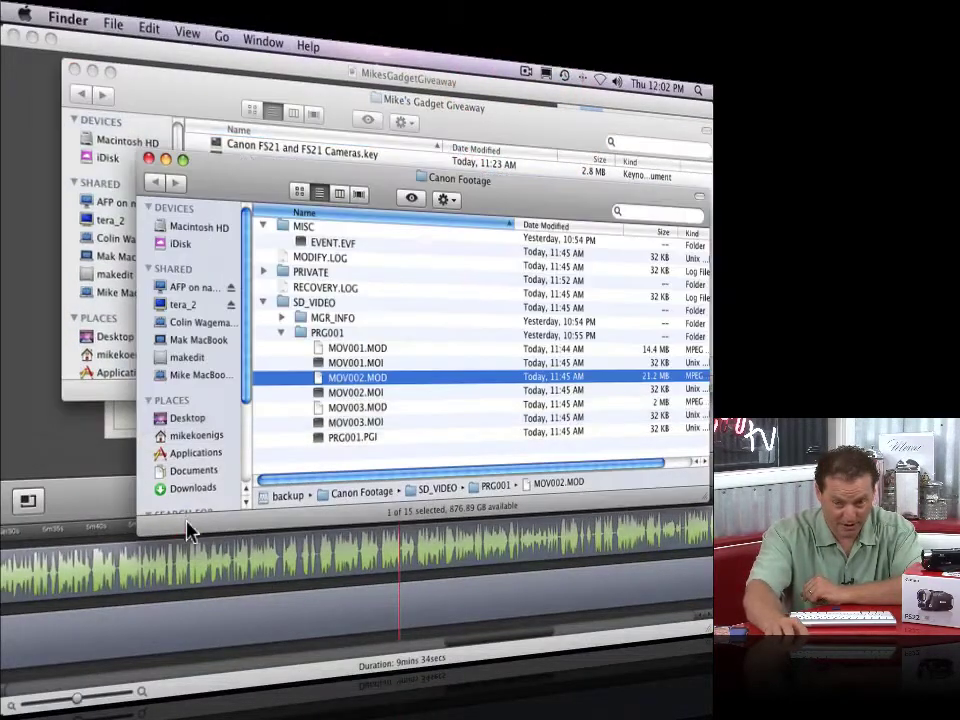
click(165, 159)
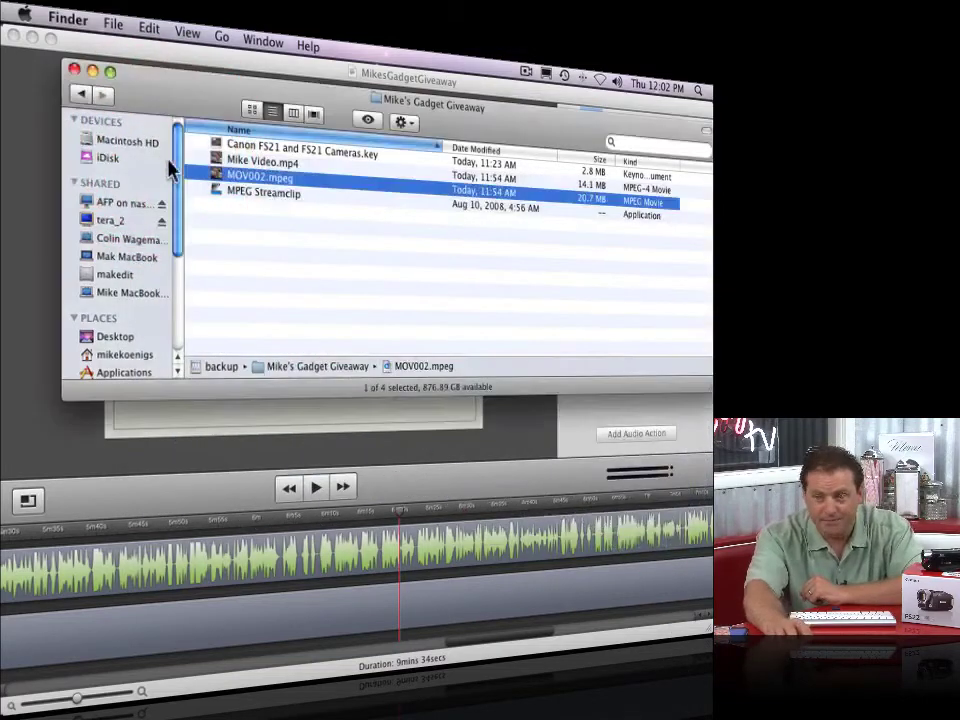
click(283, 163)
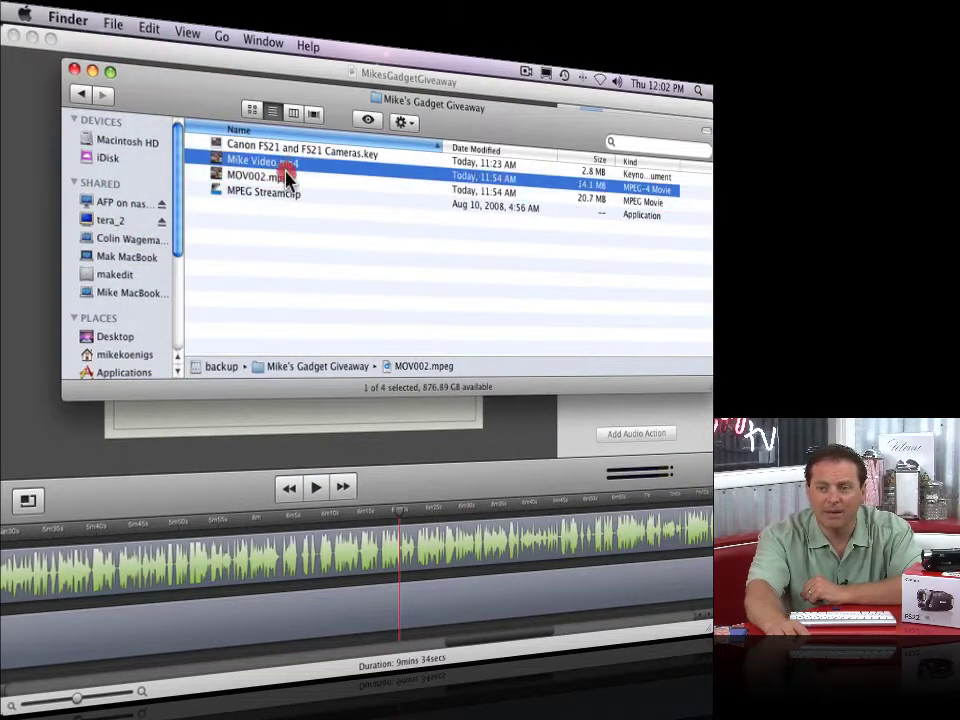
drag(392, 449, 402, 528)
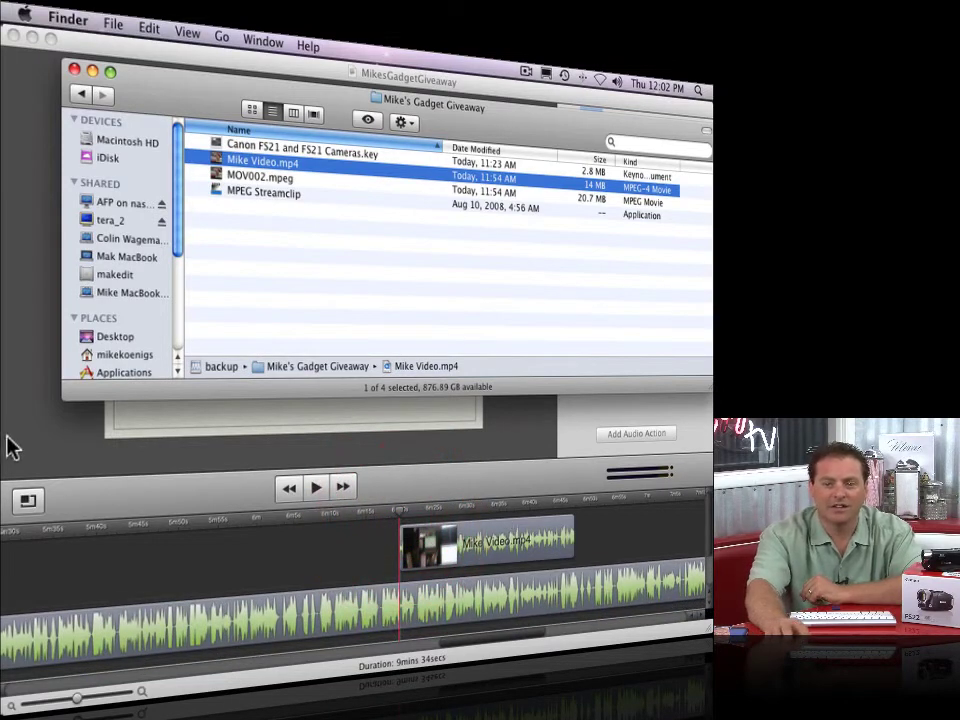
- Switch to ScreenFlow, select the Mike Video clip on the canvas, and move the playhead to about 6m25s
click(45, 440)
click(290, 325)
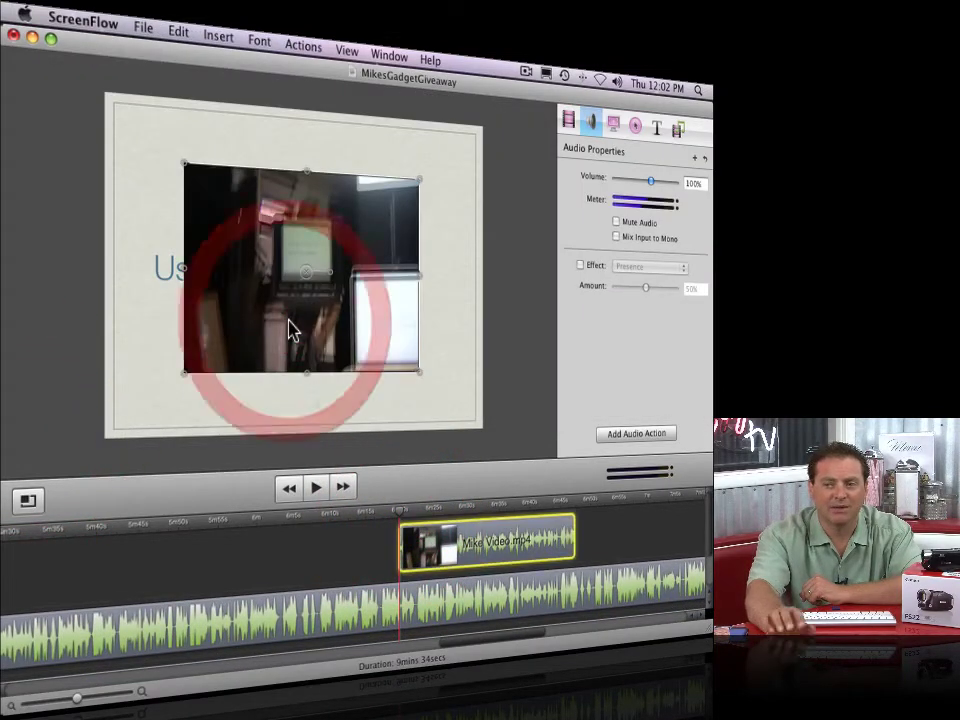
drag(403, 515, 431, 518)
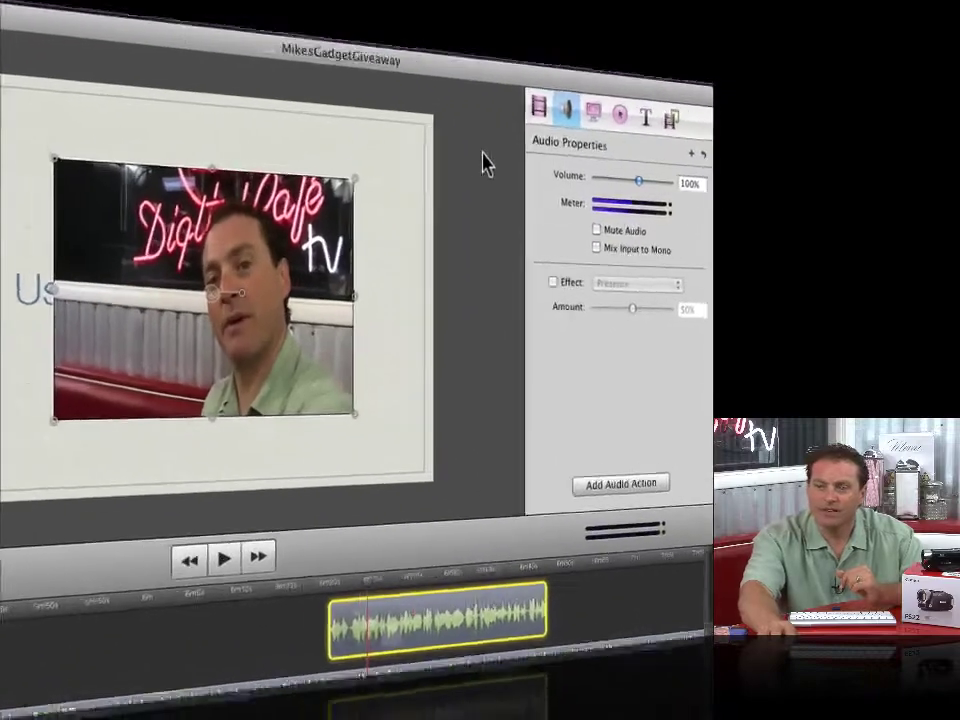
- Set the Y rotation of the "Using the Camera" title slide to 40° in its video properties
click(386, 302)
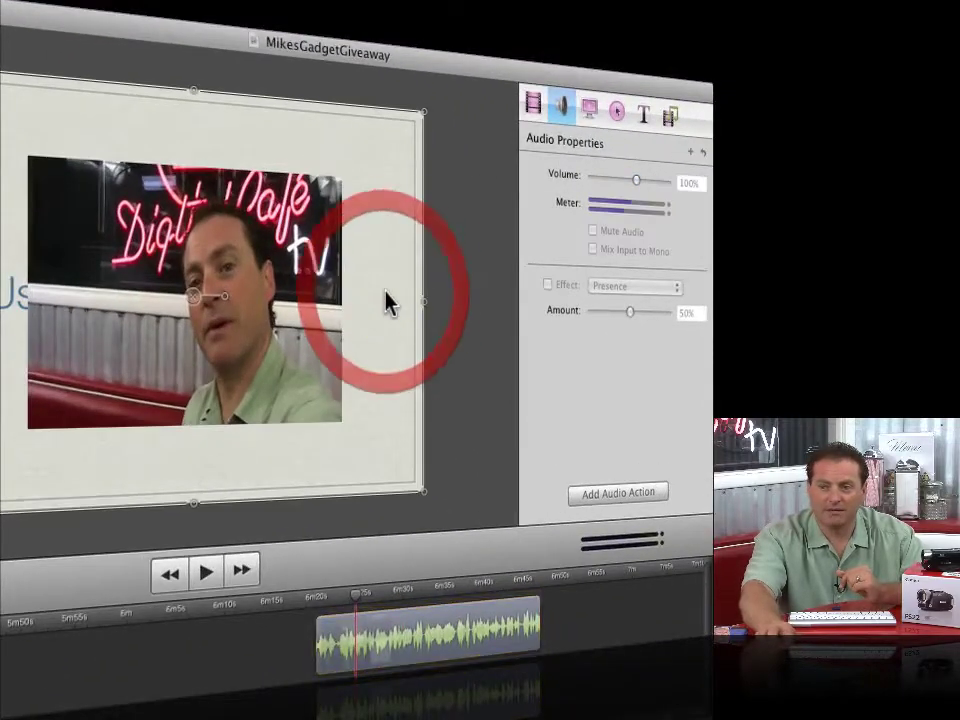
click(534, 105)
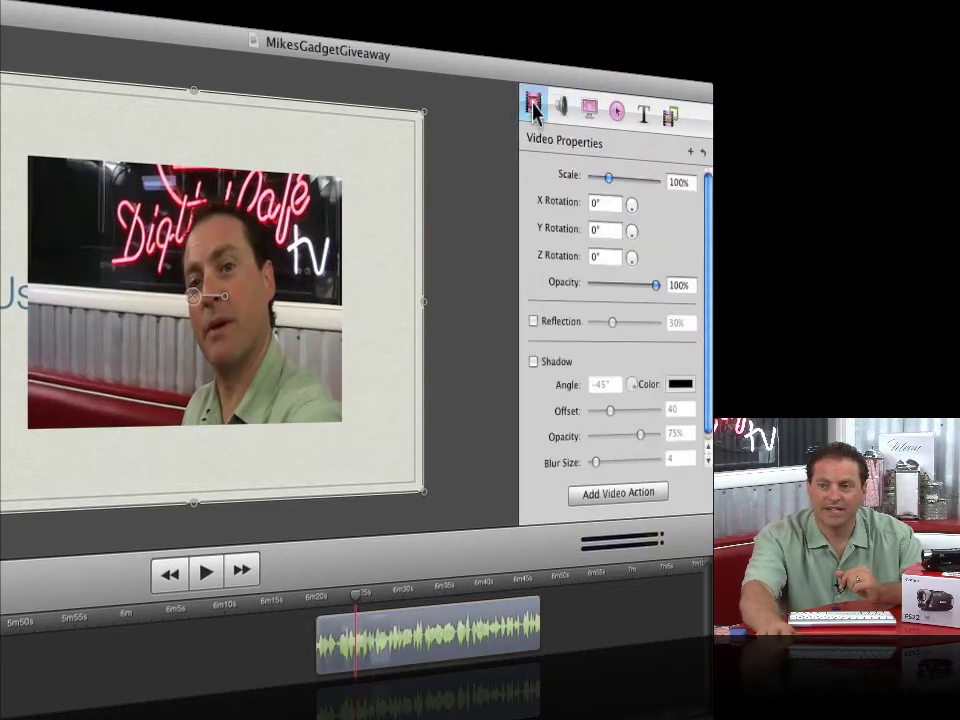
click(594, 229)
text(40)
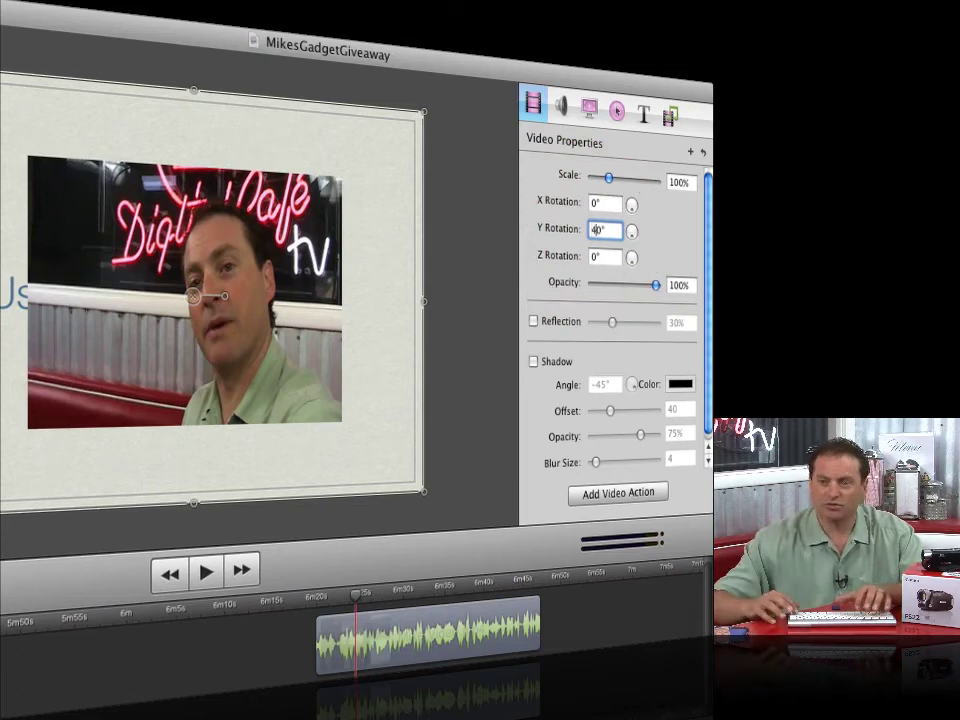
key(Return)
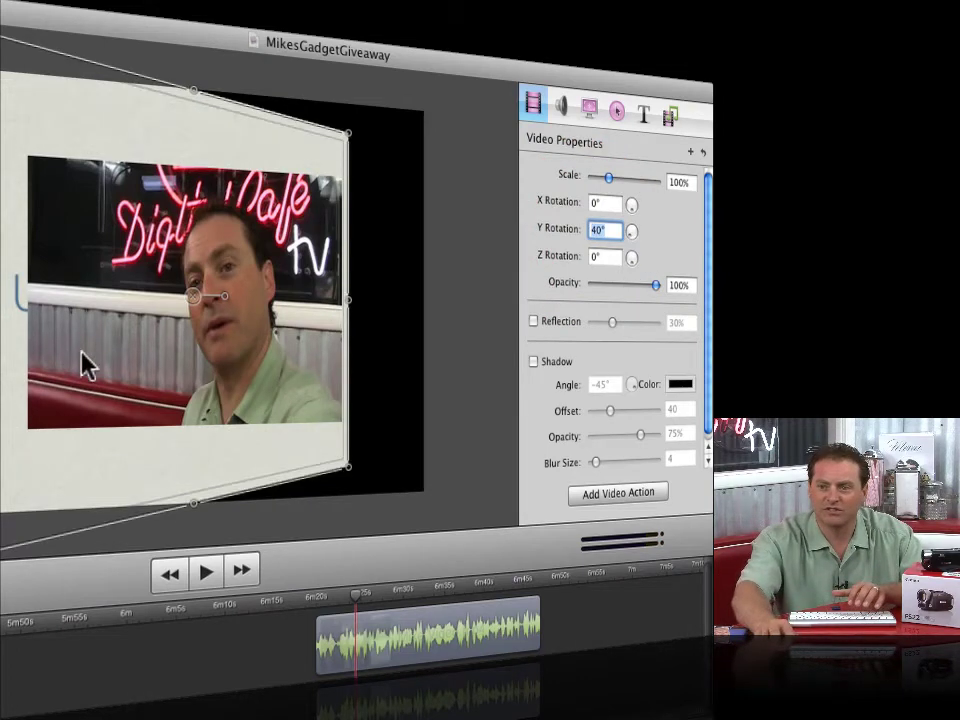
- Scale the rotated title slide to 85% and move it against the canvas's left edge
click(673, 183)
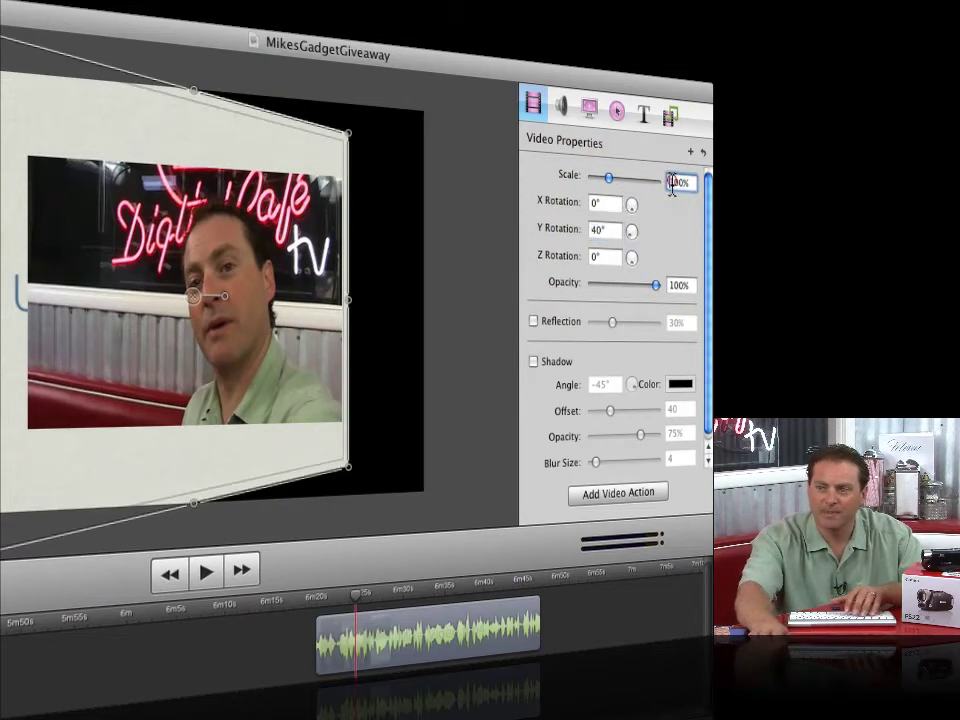
key(Return)
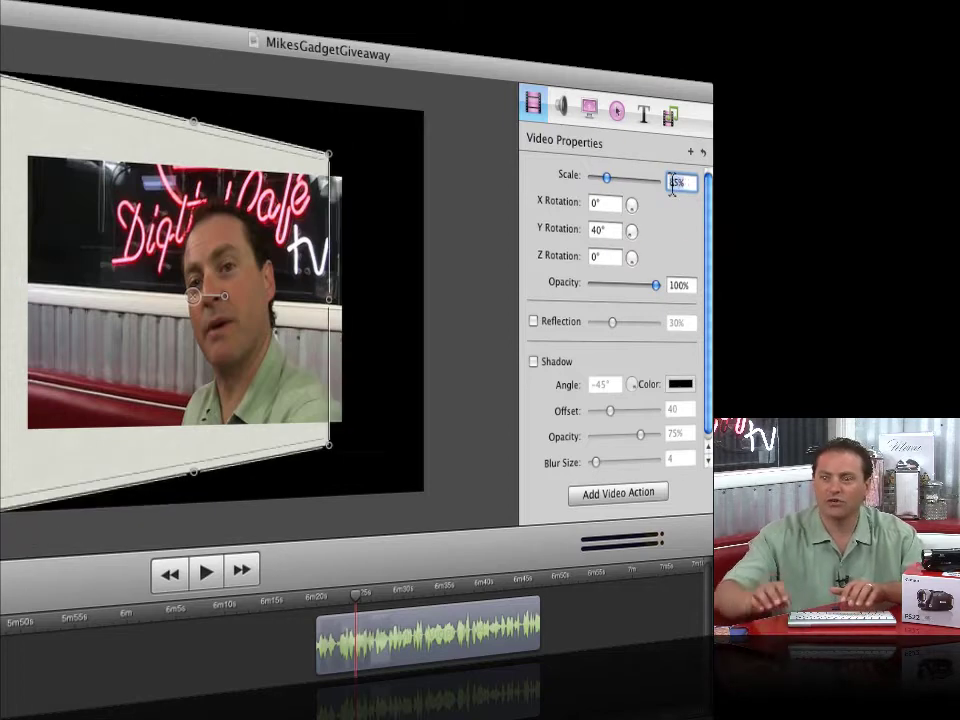
drag(127, 492, 68, 492)
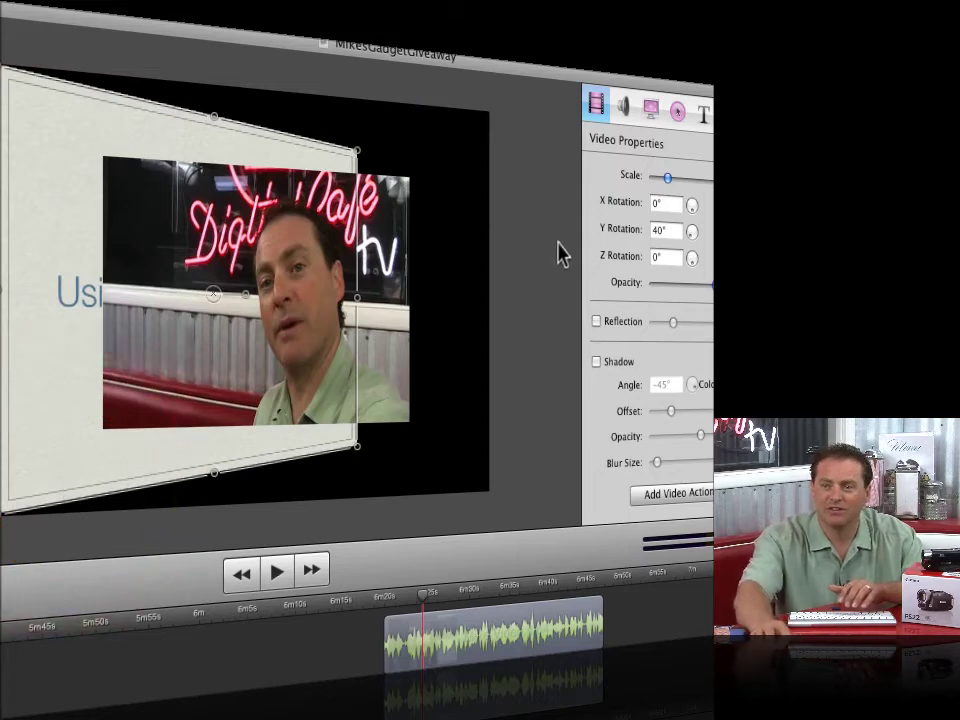
- Scale the Mike Video clip to 79% and place it in the lower-right corner of the canvas
drag(380, 342, 460, 402)
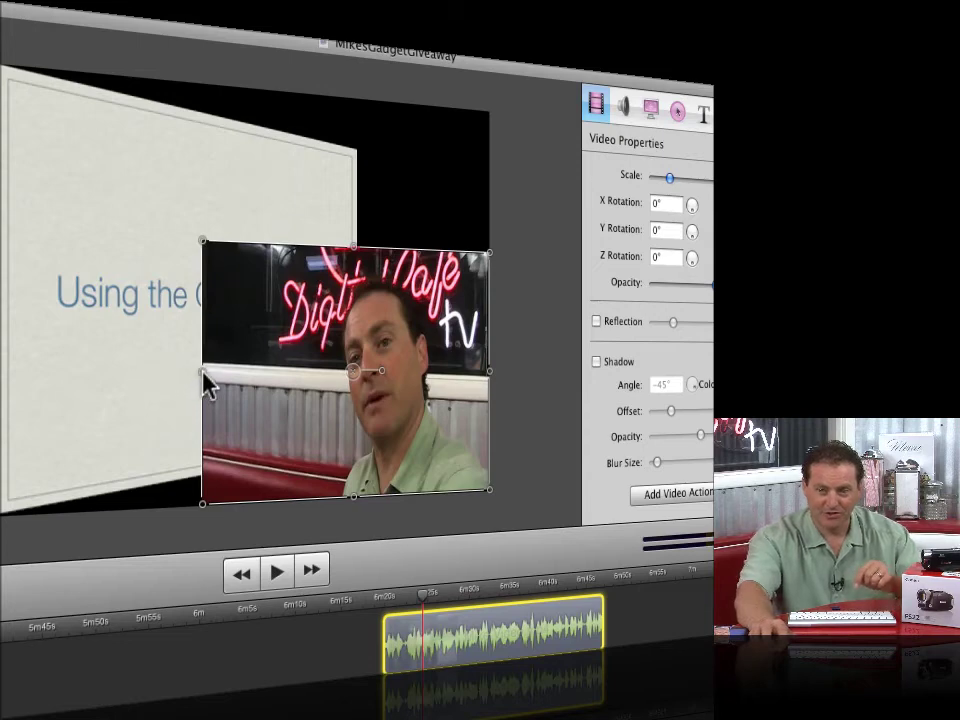
drag(672, 180, 667, 180)
drag(375, 379, 400, 405)
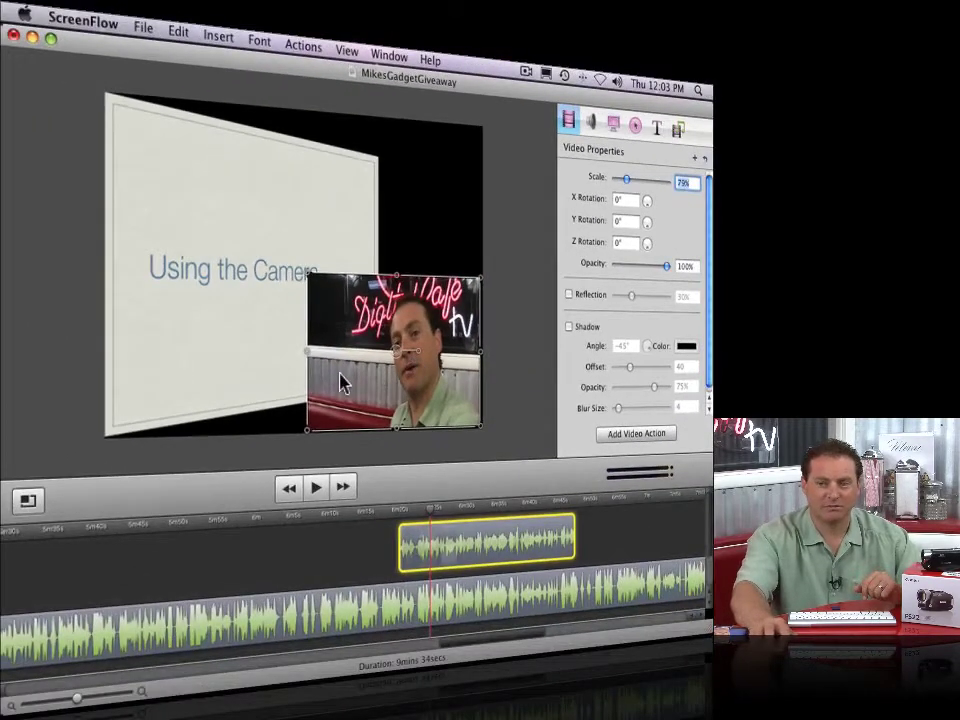
- Try reordering the timeline tracks so the title slide lies in front of the Mike Video clip
click(285, 373)
click(487, 541)
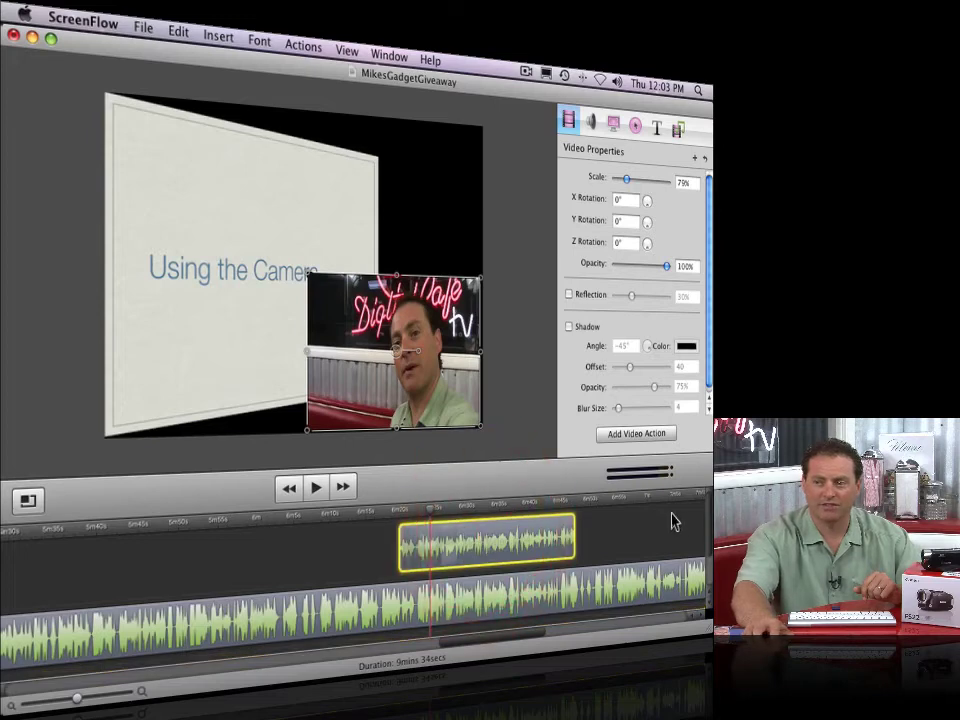
mouse_move(709, 525)
mouse_down()
mouse_move(709, 568)
mouse_move(709, 533)
mouse_up()
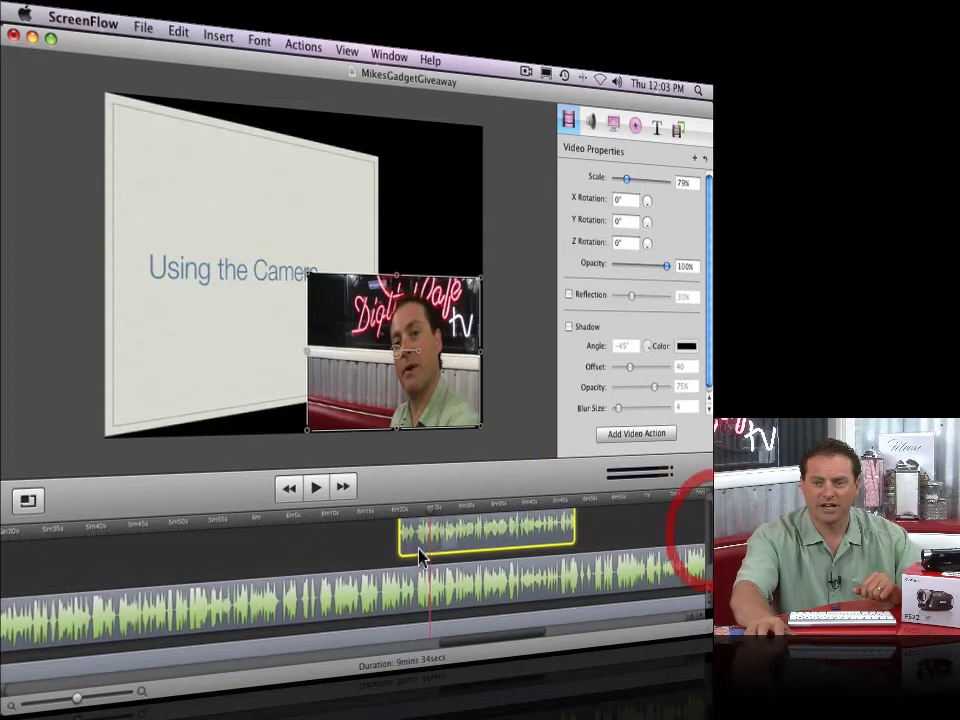
click(425, 632)
drag(425, 632, 425, 550)
click(257, 340)
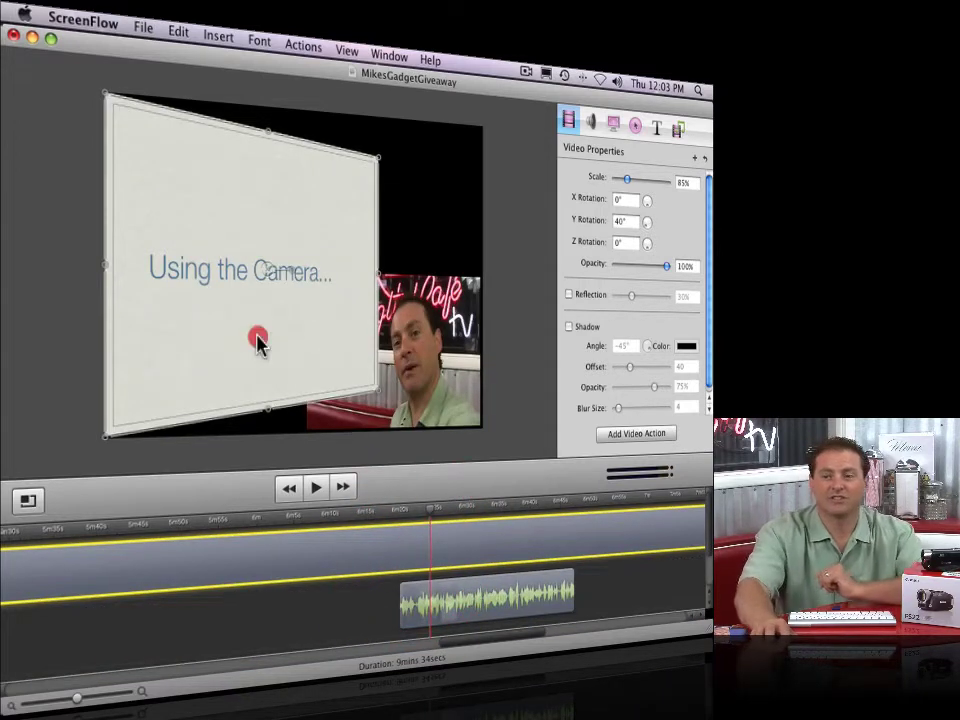
- Move the playhead back to the start of the Mike Video clip at about 6m20s
drag(435, 512, 398, 522)
scroll(398, 522, down, 3)
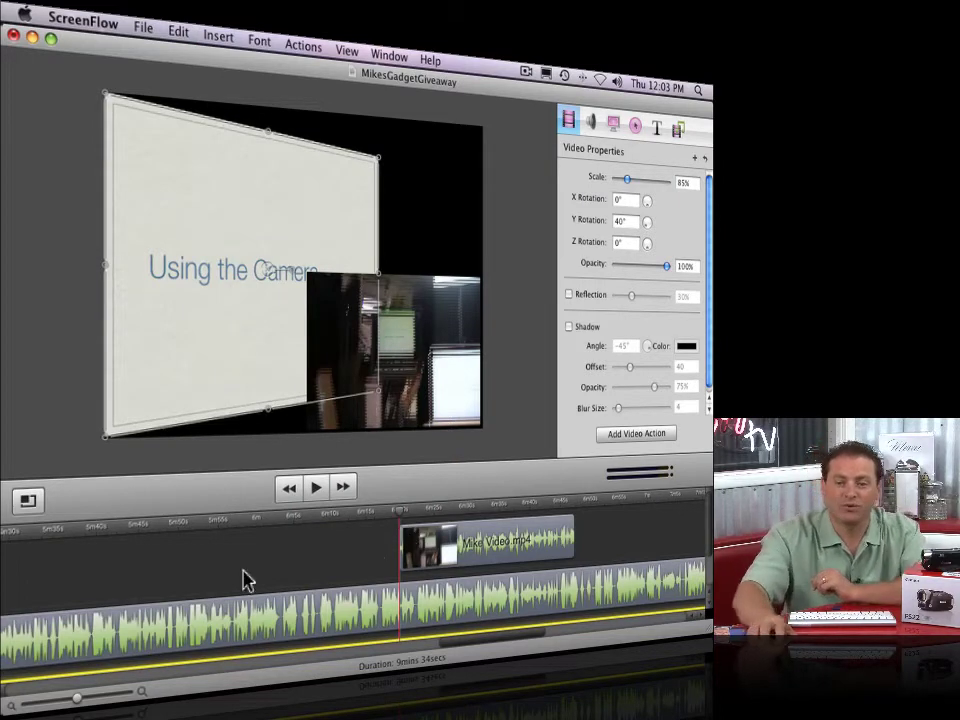
- Shift the Mike Video clip slightly along the timeline to line up its audio waveform with the main recording near 6m20s
drag(78, 698, 103, 700)
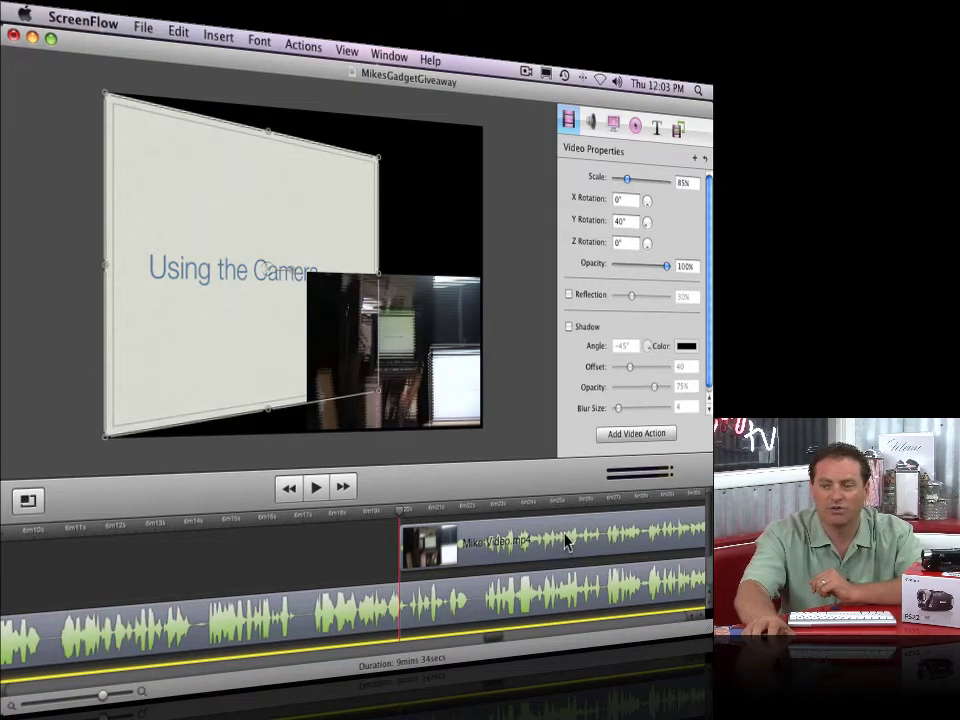
click(383, 508)
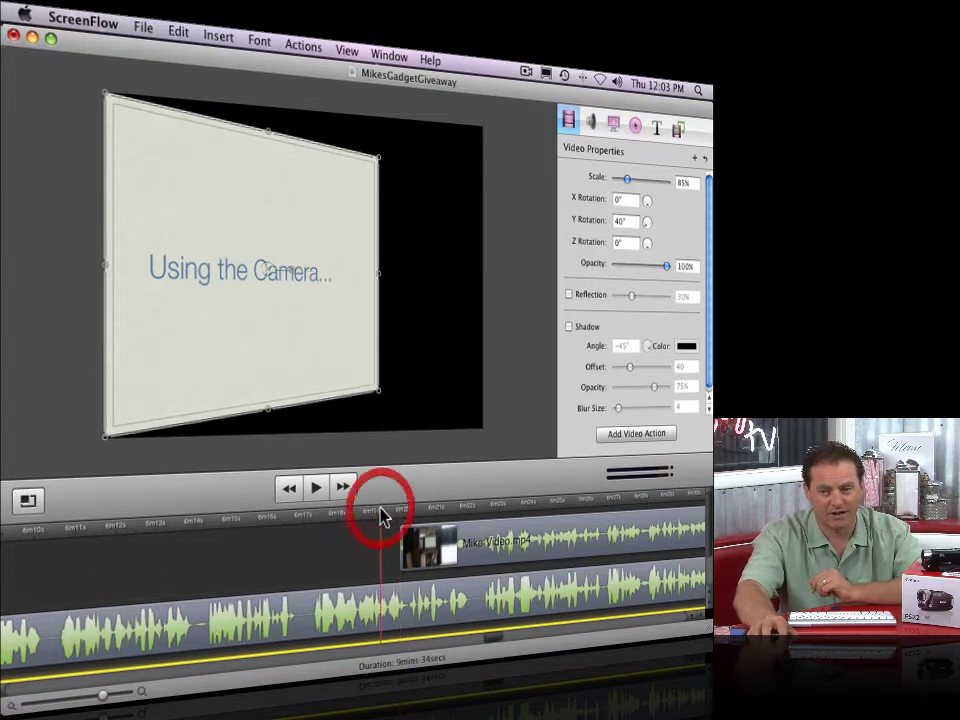
click(428, 541)
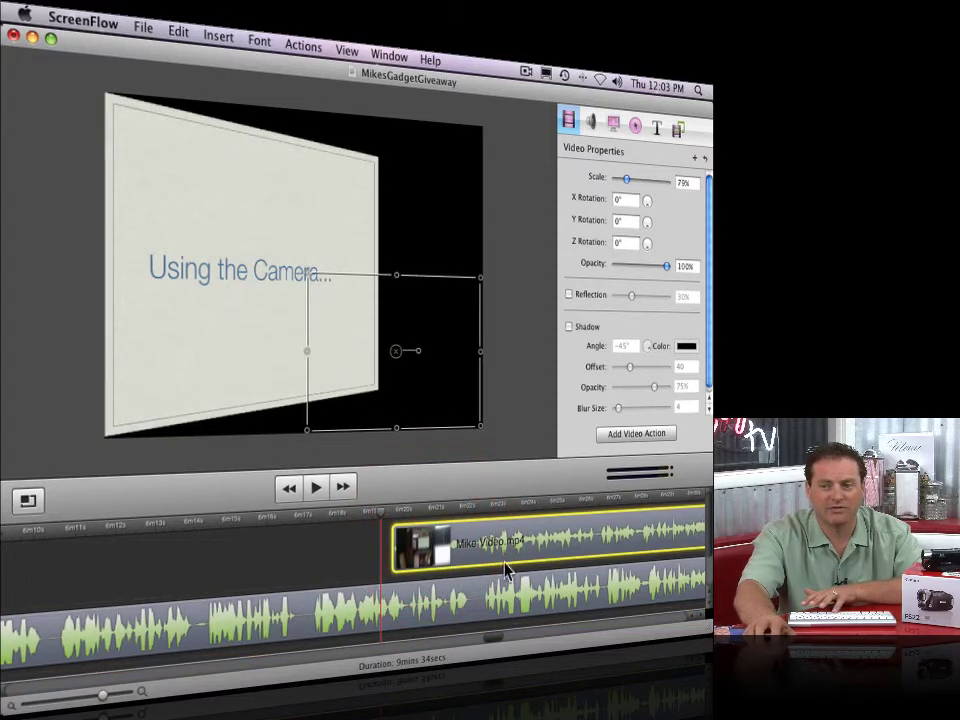
drag(489, 555, 495, 555)
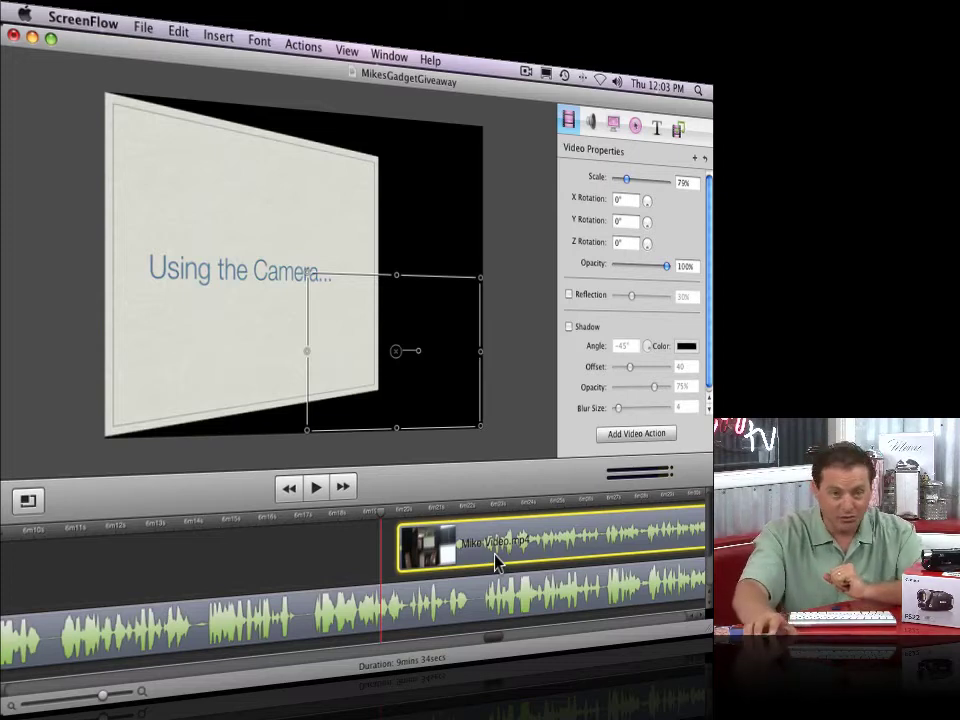
- Play the Mike Video clip from its start to check its sync with the main recording
click(400, 513)
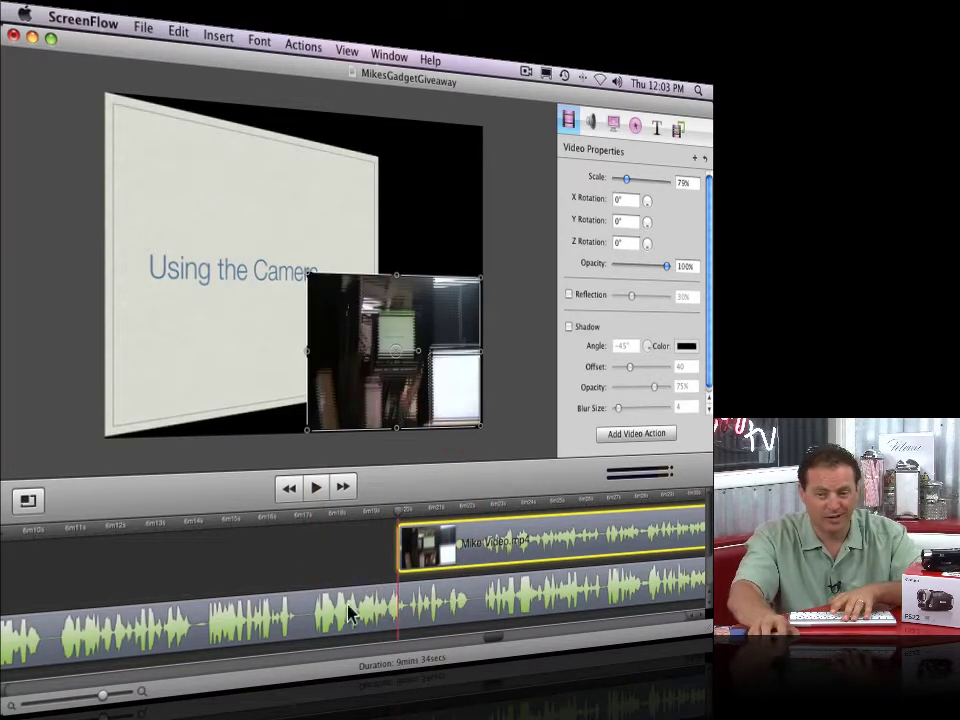
key(space)
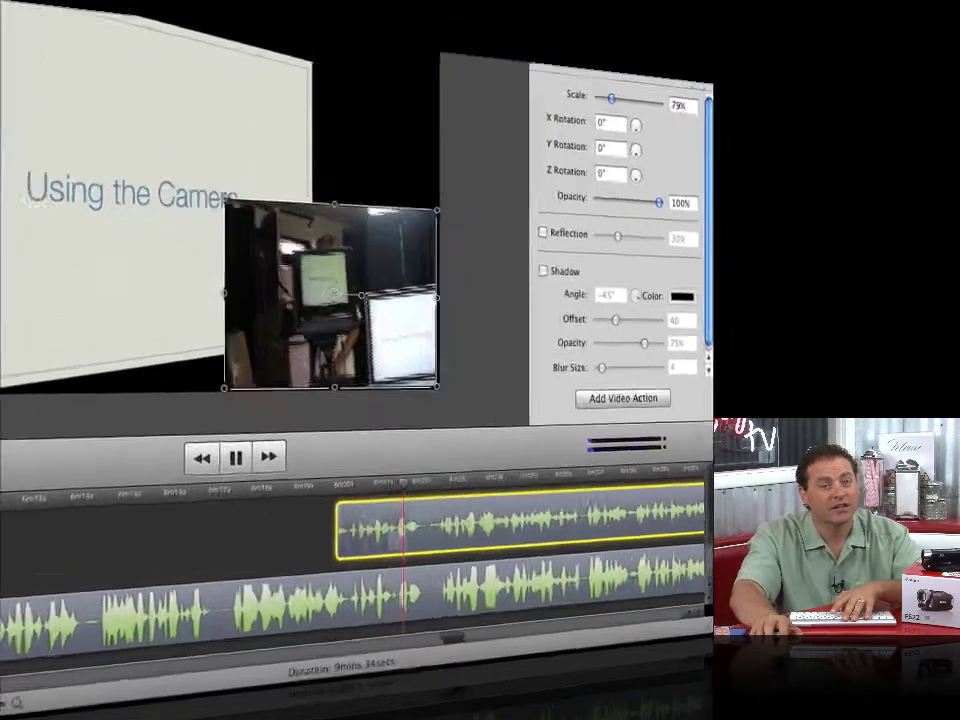
key(space)
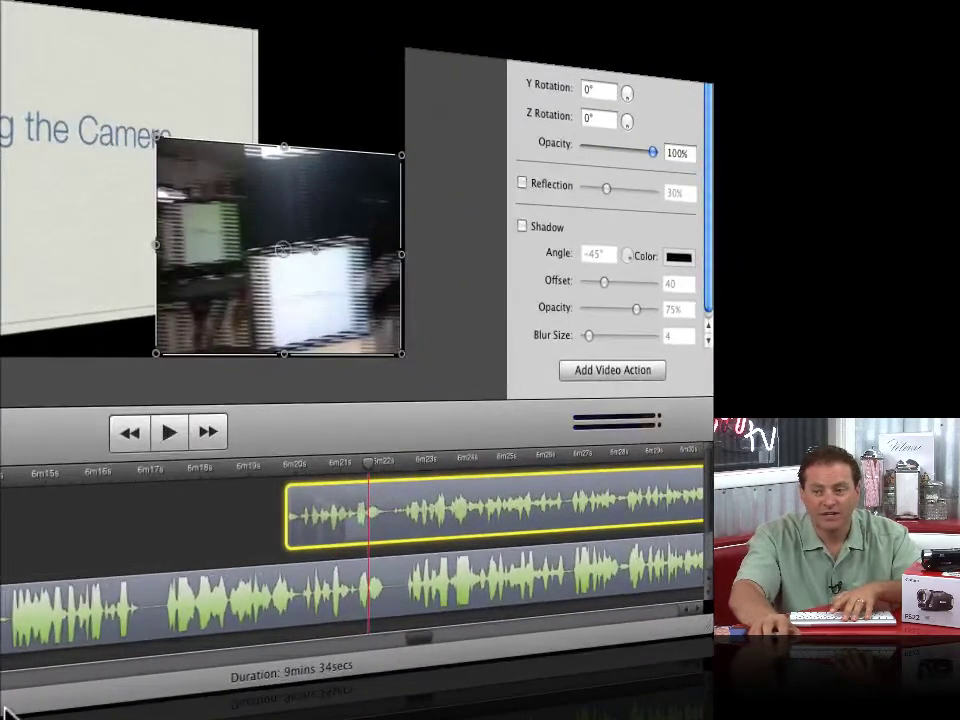
- Fine-tune the Mike Video clip's timeline position so its waveform peaks match those of the recording beneath it
key(super+plus)
key(super+plus)
key(super+plus)
key(super+plus)
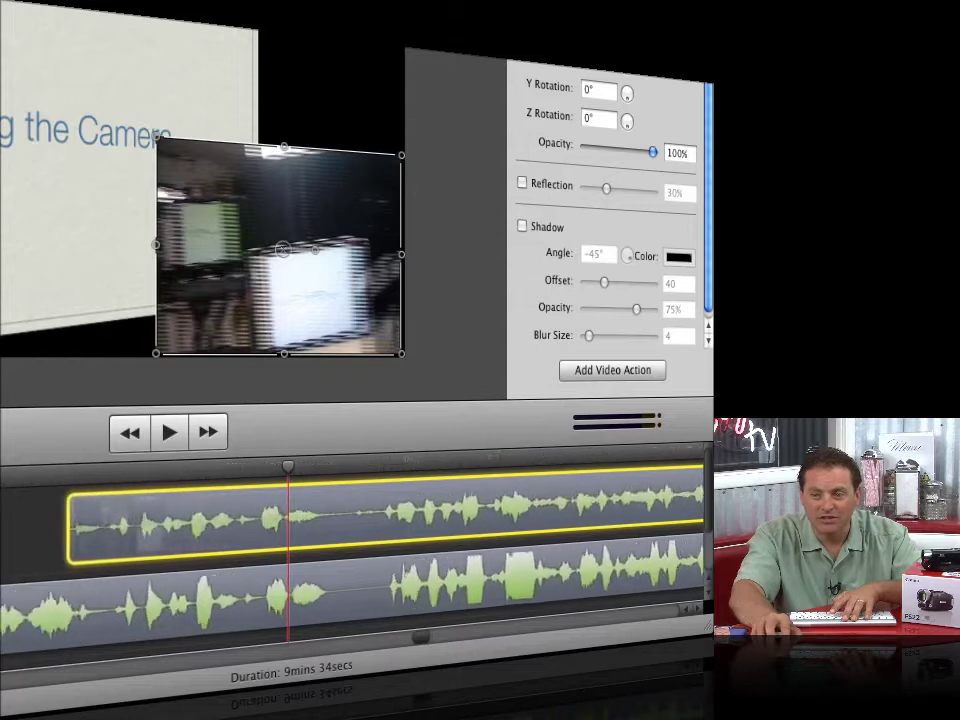
drag(82, 522, 100, 531)
- Play the aligned Mike Video clip to check its audio sync, and play it again from about 6m40s
key(space)
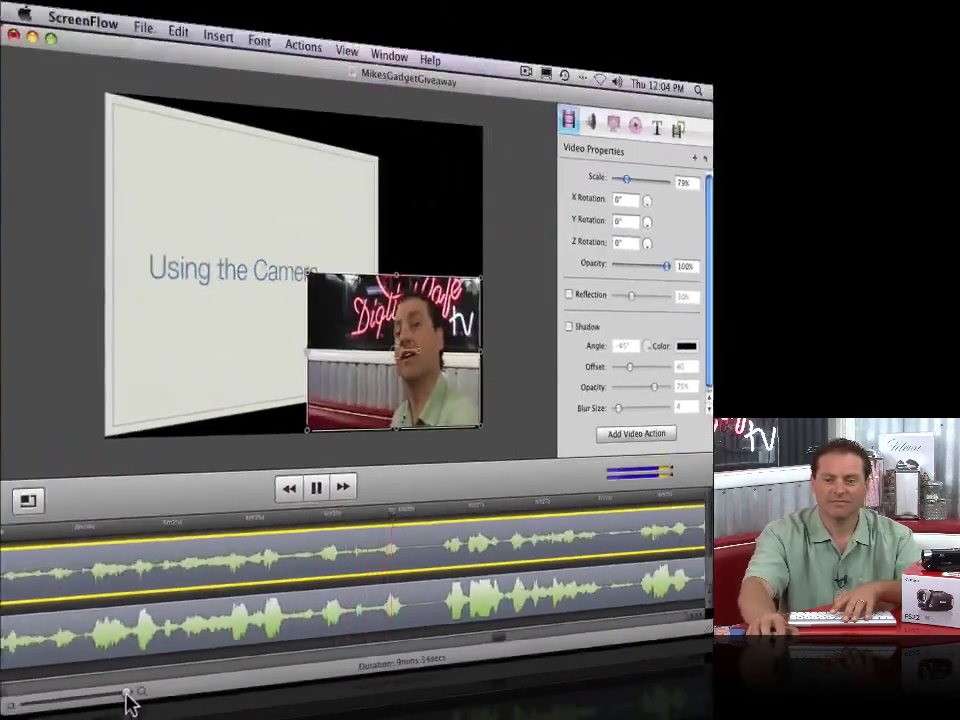
key(space)
drag(127, 700, 86, 698)
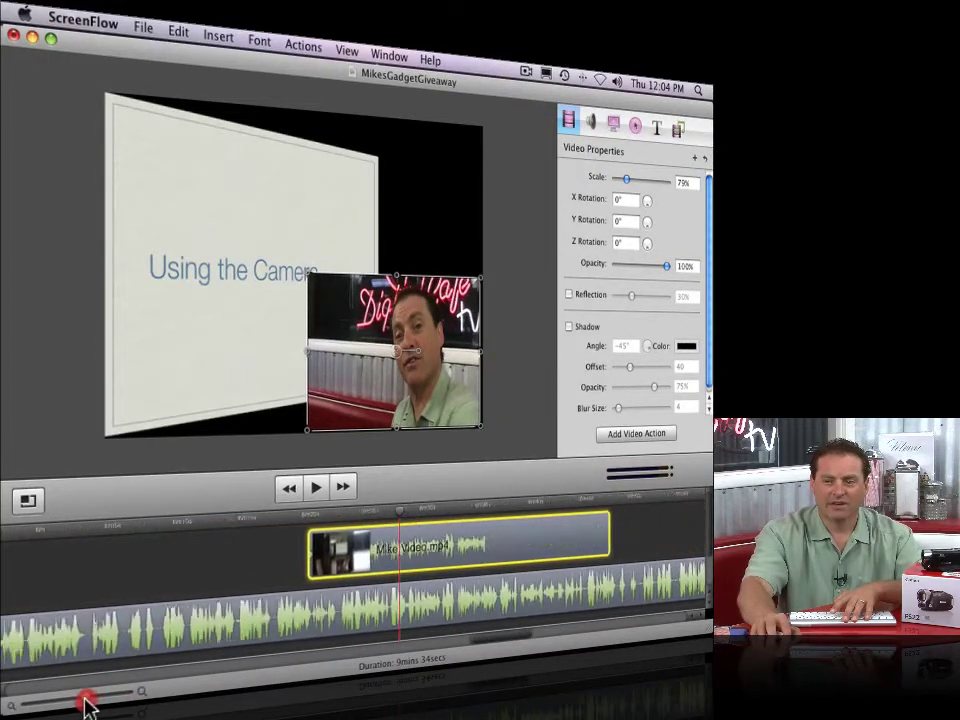
click(529, 506)
key(space)
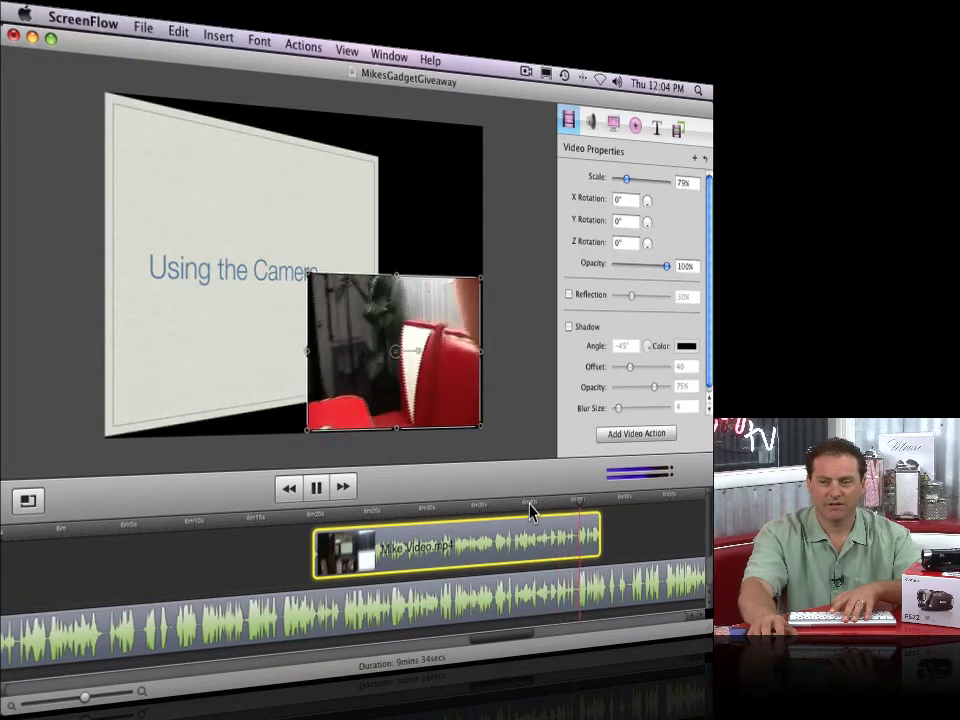
key(space)
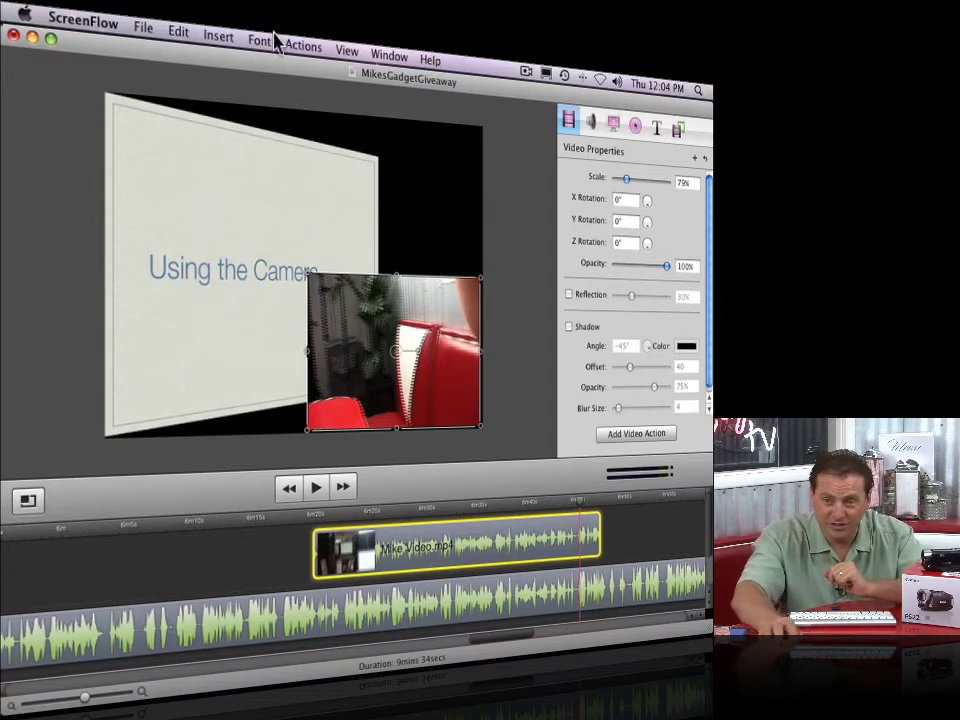
- Start exporting the MikesGadgetGiveaway project
click(145, 27)
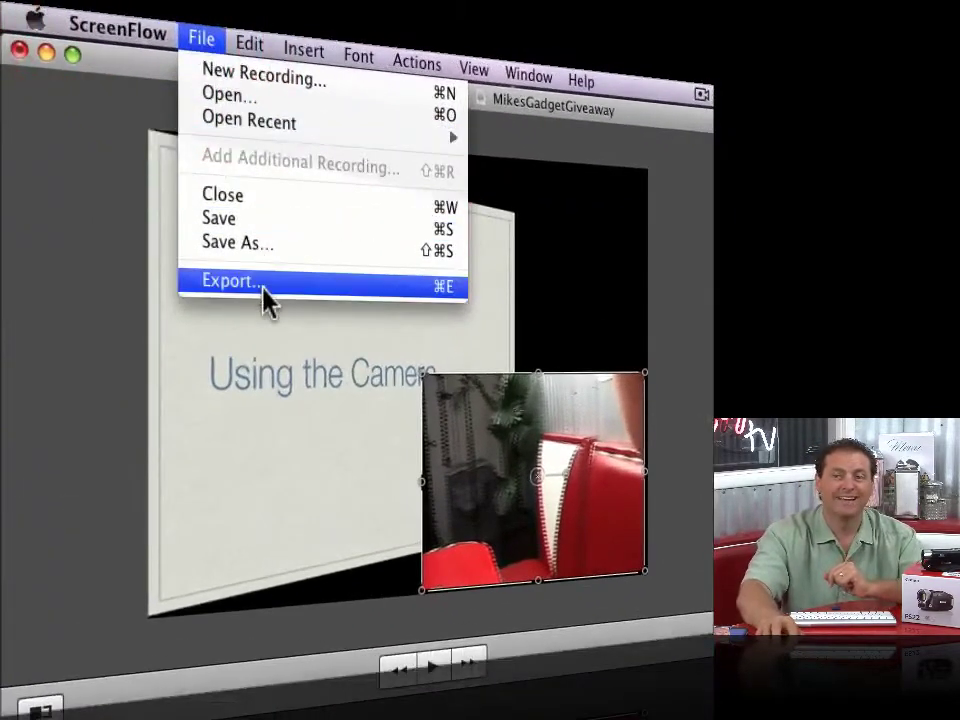